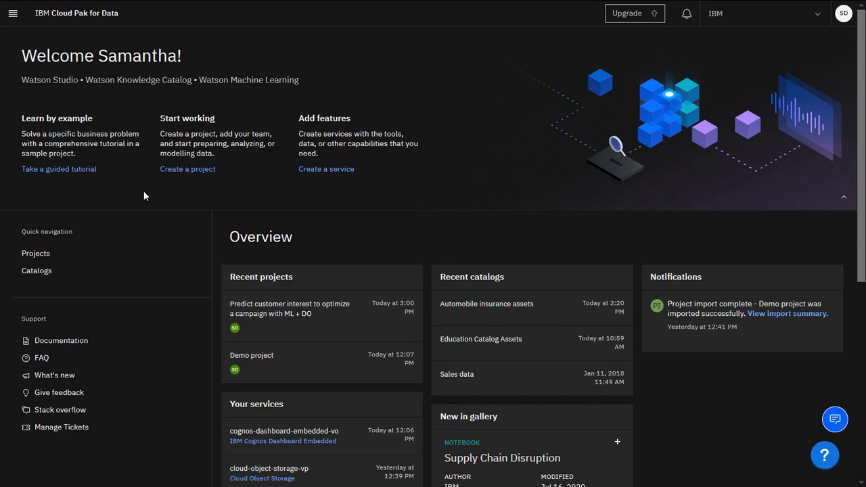
Start a new catalog named "Transportation Catalog" with the description "Catalog for enterprise assets related to transportation"
left_click(74, 281)
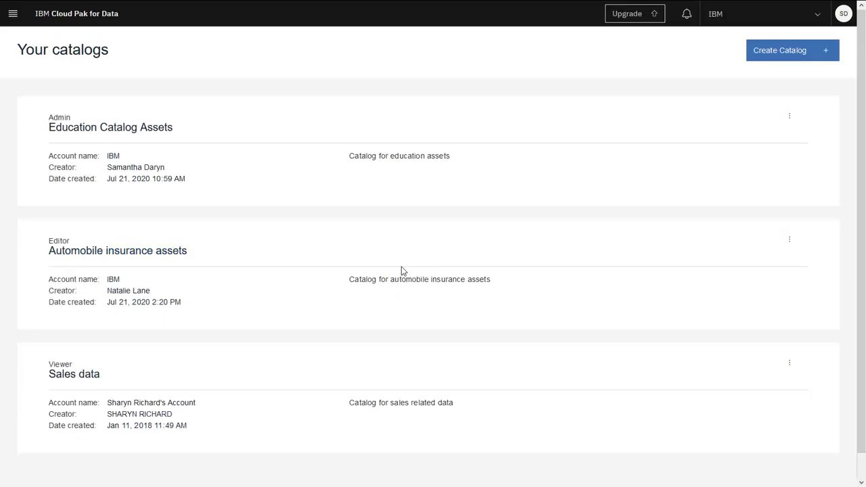
left_click(763, 61)
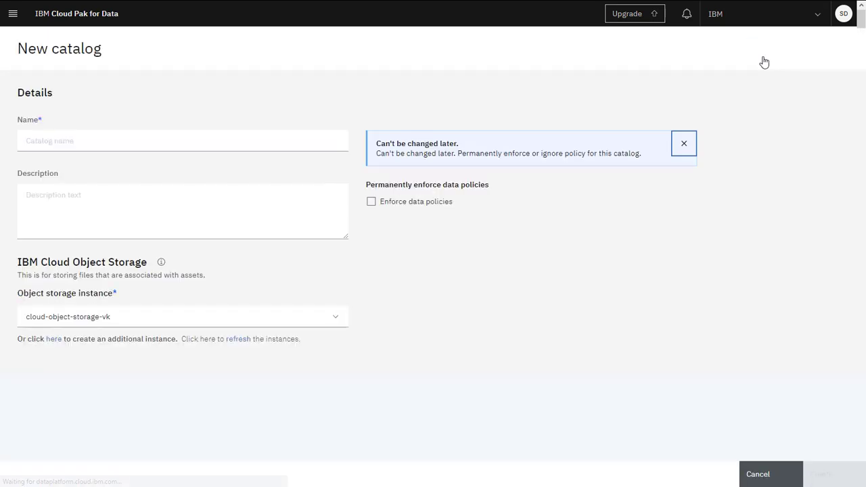
left_click(340, 140)
type("Transportation Catalog")
left_click(334, 195)
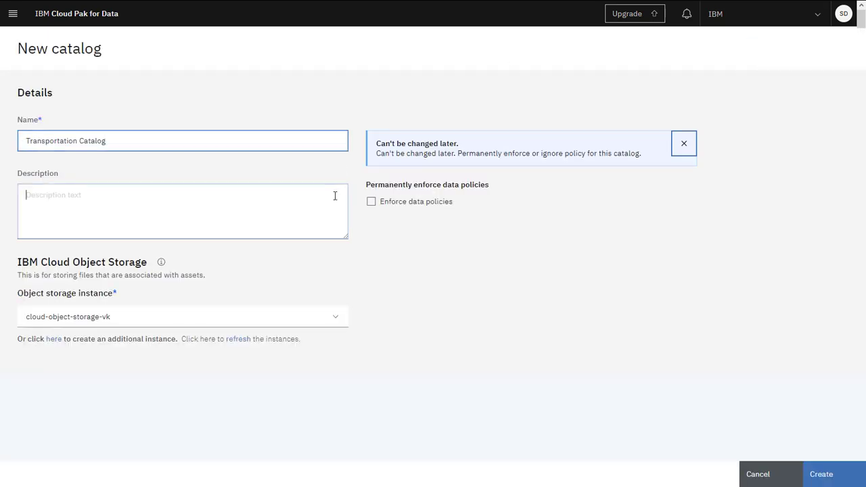
type("Catalog for enterprise assets related to transportation")
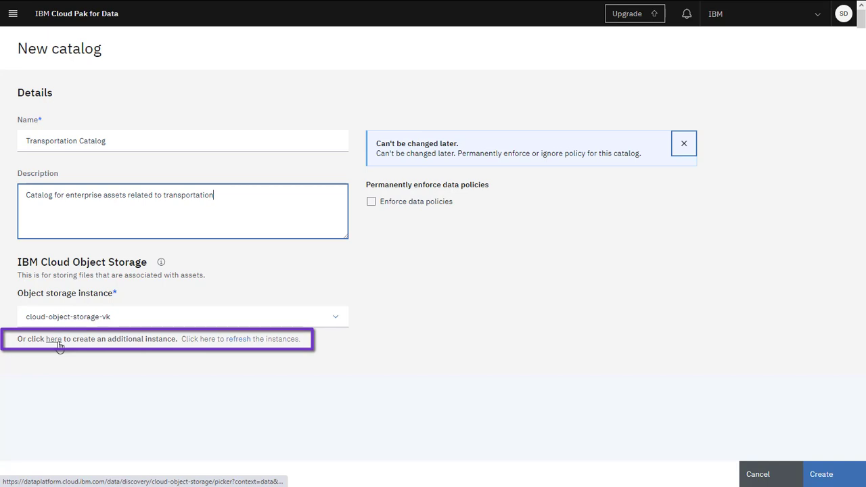
Permanently enforce data policies for the new catalog and create it
left_click(372, 202)
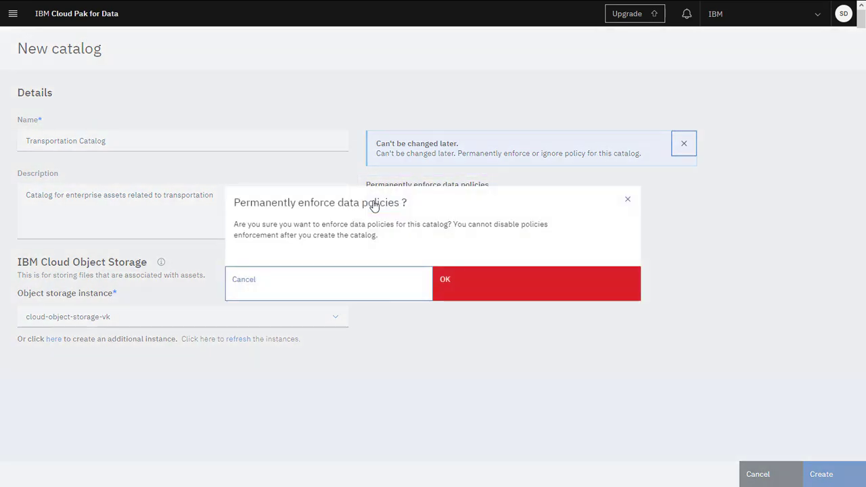
left_click(486, 286)
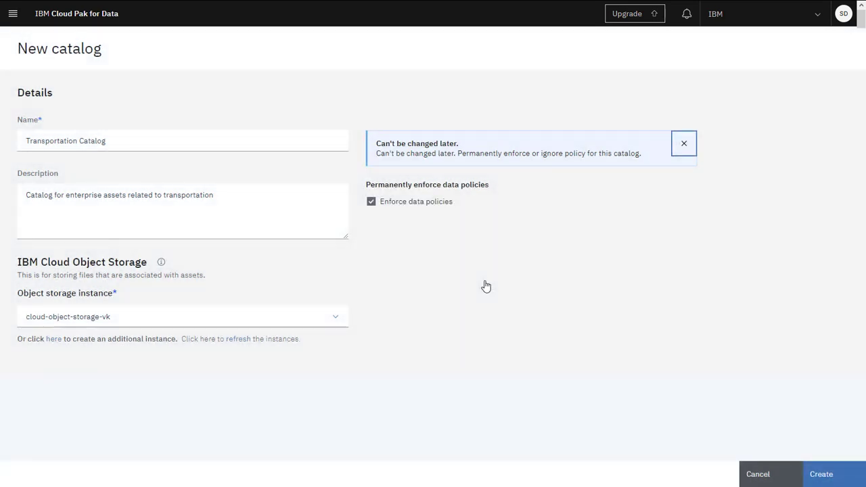
left_click(815, 482)
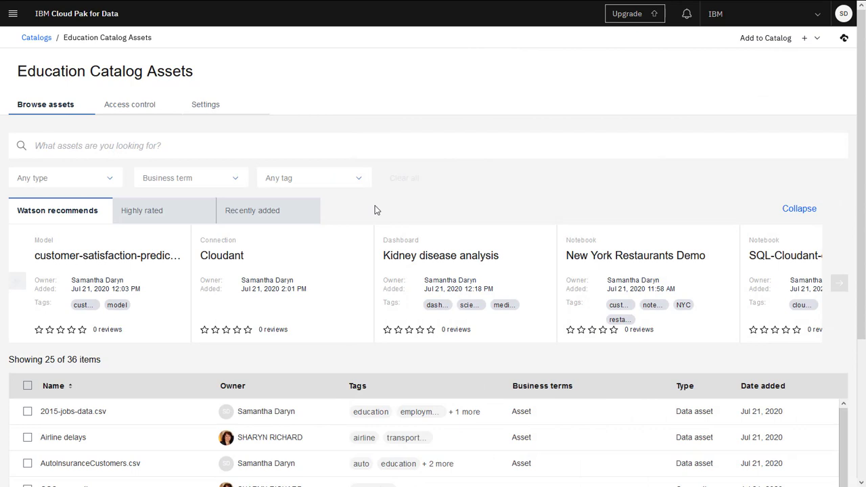
Look through the recommended, highly rated and recently added assets in Education Catalog Assets, and collapse these suggestions
left_click(62, 224)
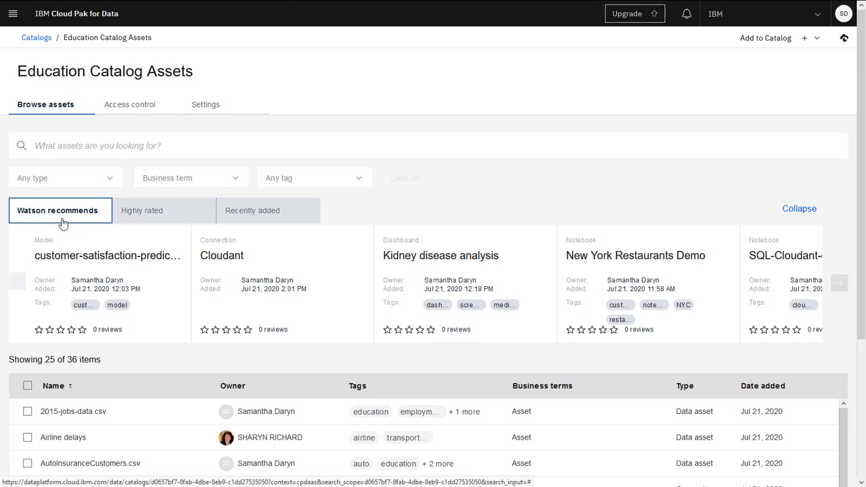
left_click(145, 223)
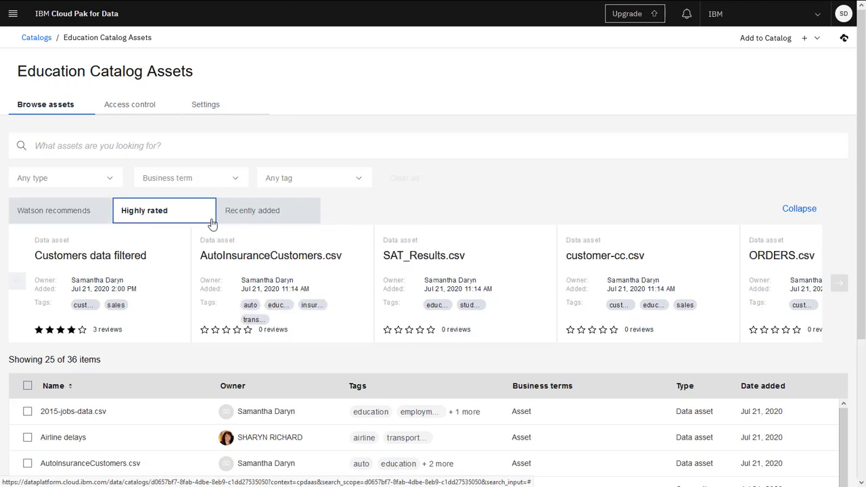
left_click(250, 224)
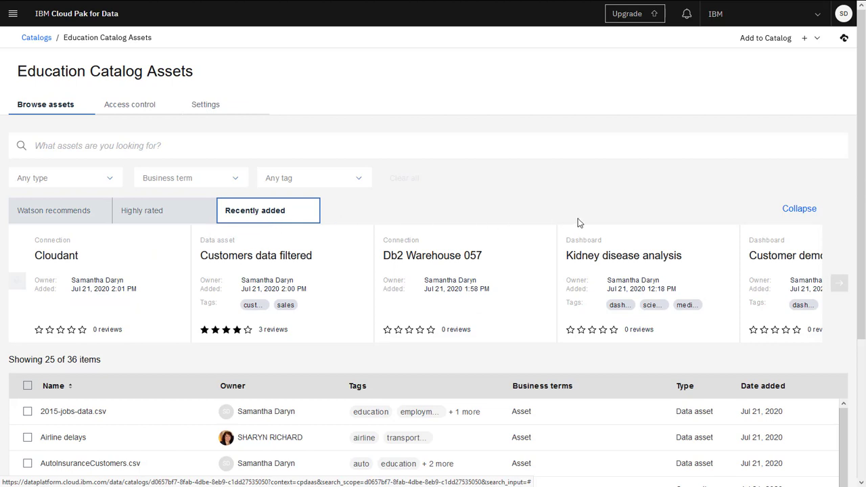
left_click(799, 210)
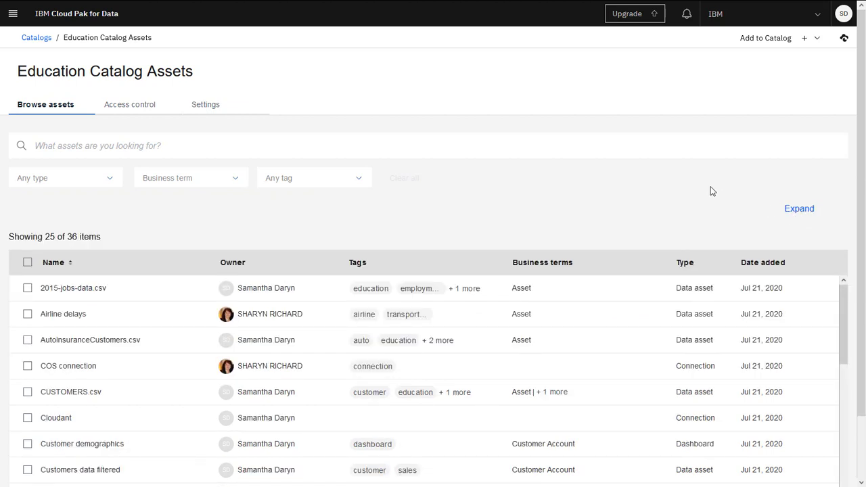
Search the catalog for "customer" and filter the assets by the types Data asset and Notebook
left_click(676, 148)
type("customer")
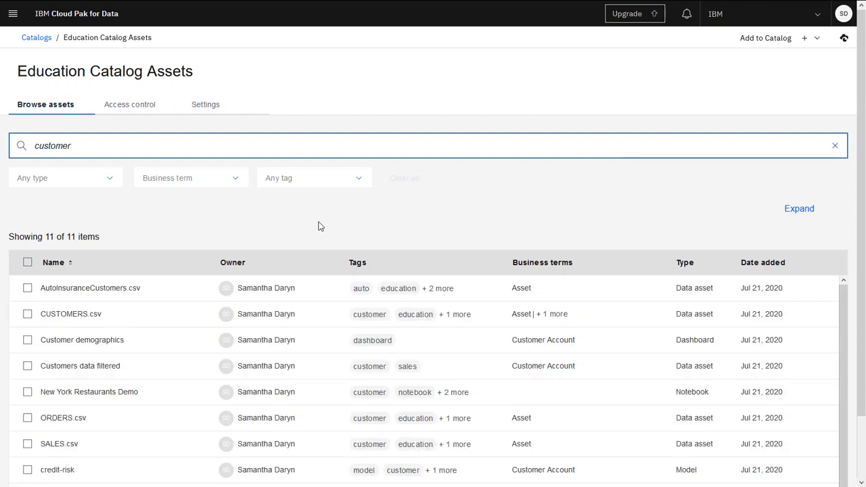
left_click(115, 186)
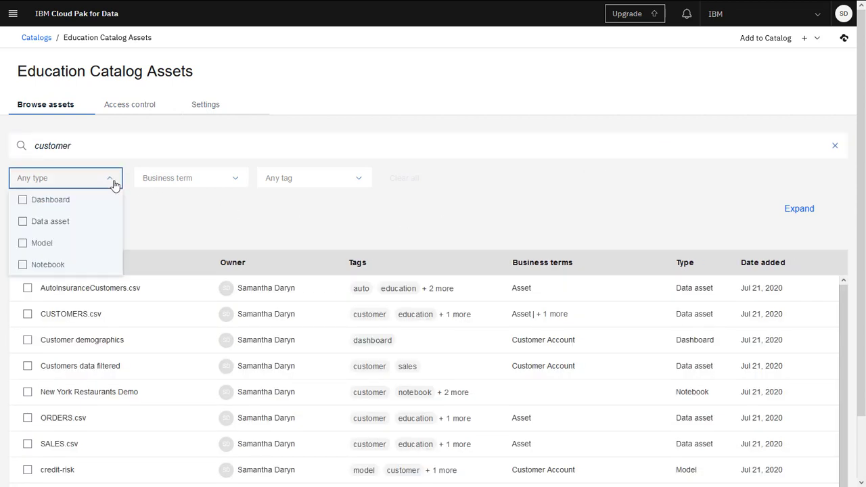
left_click(74, 222)
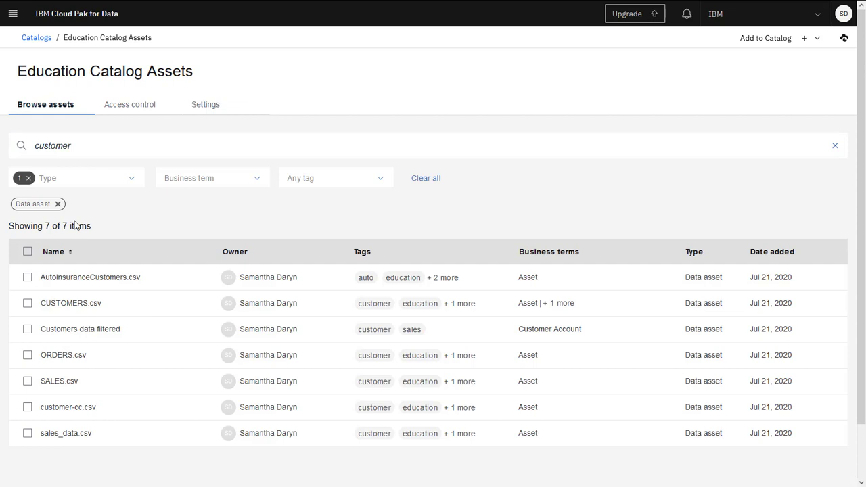
left_click(129, 179)
left_click(56, 265)
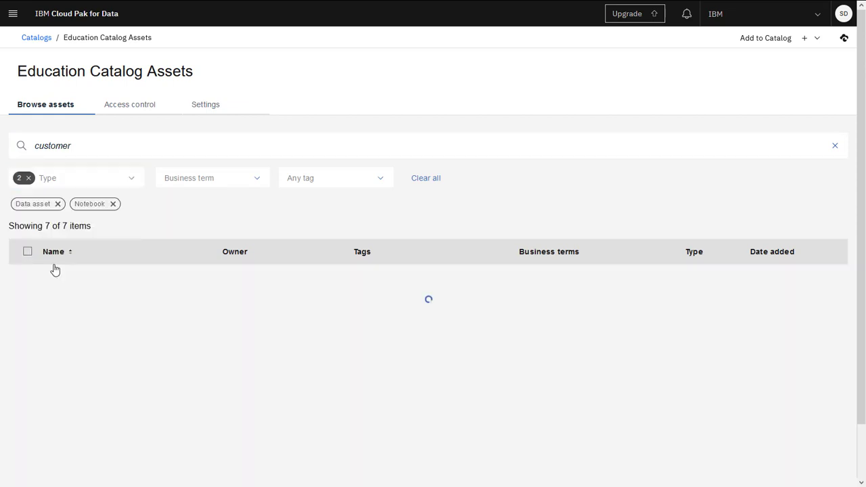
Narrow the asset list to those with the tags customer and sales
left_click(360, 177)
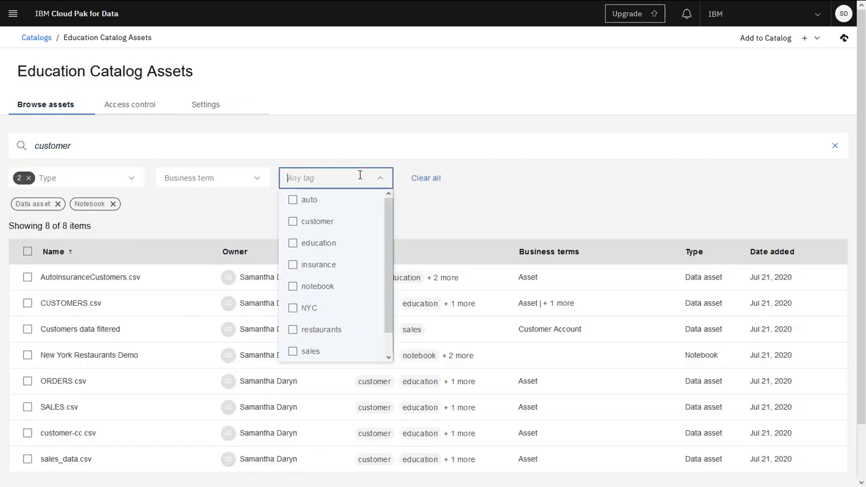
left_click(329, 222)
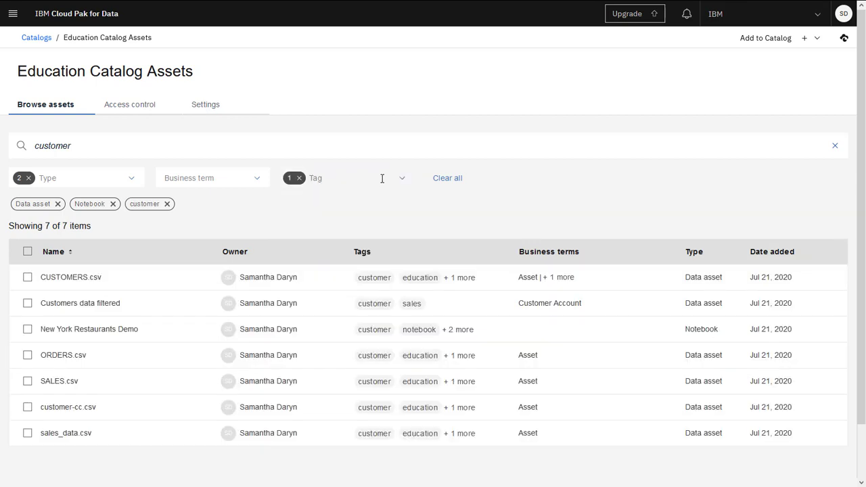
left_click(382, 177)
left_click(299, 353)
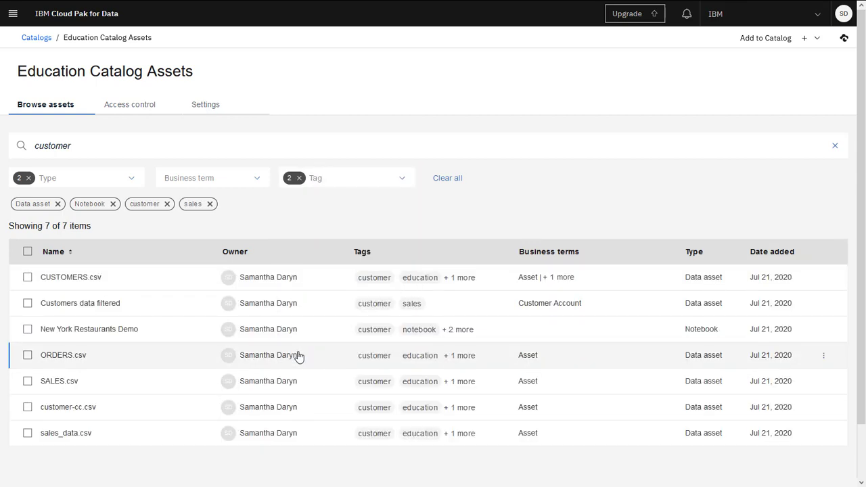
Open the "Customers data filtered" asset and examine its overview, access members, reviews and data profile
left_click(88, 309)
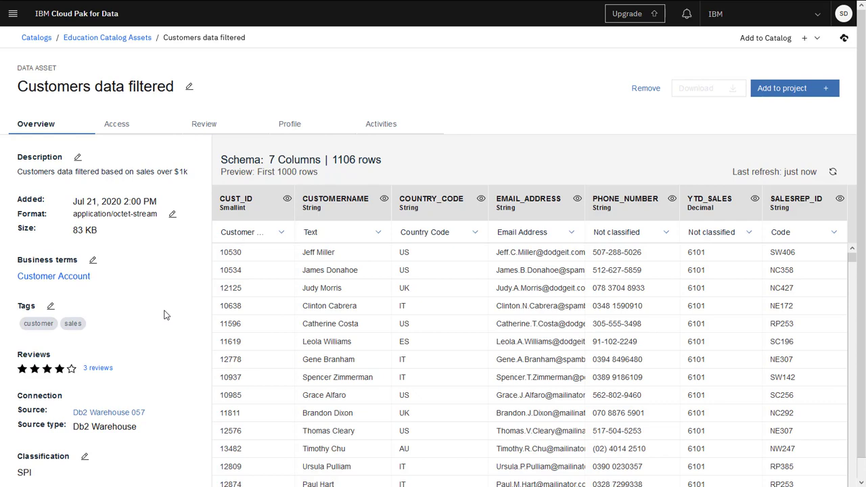
left_click(124, 130)
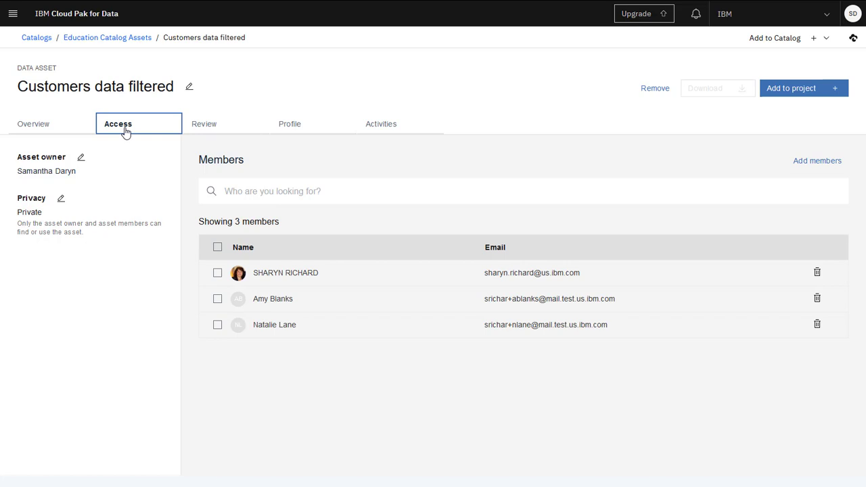
left_click(207, 132)
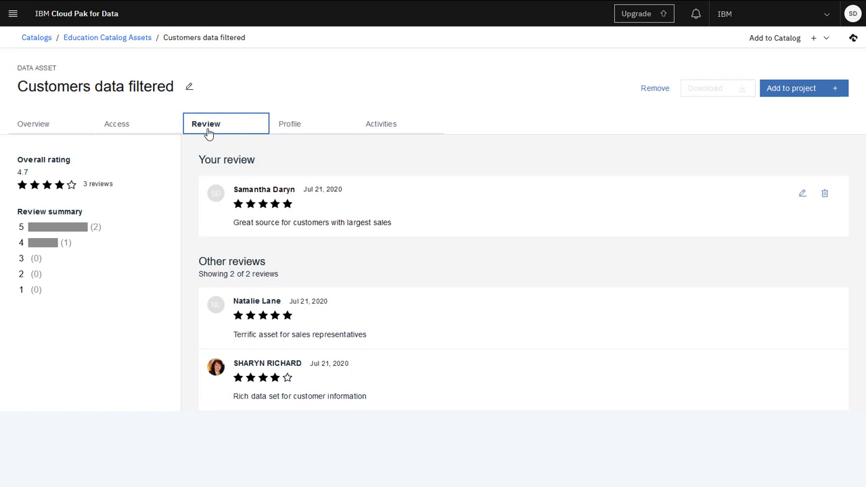
left_click(291, 132)
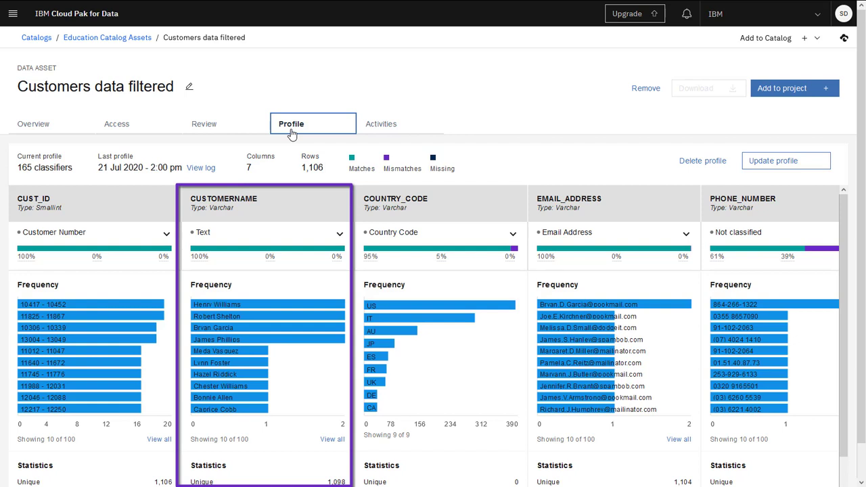
Examine the asset's activity history, viewing the details of each event from its addition to the classification update
left_click(382, 127)
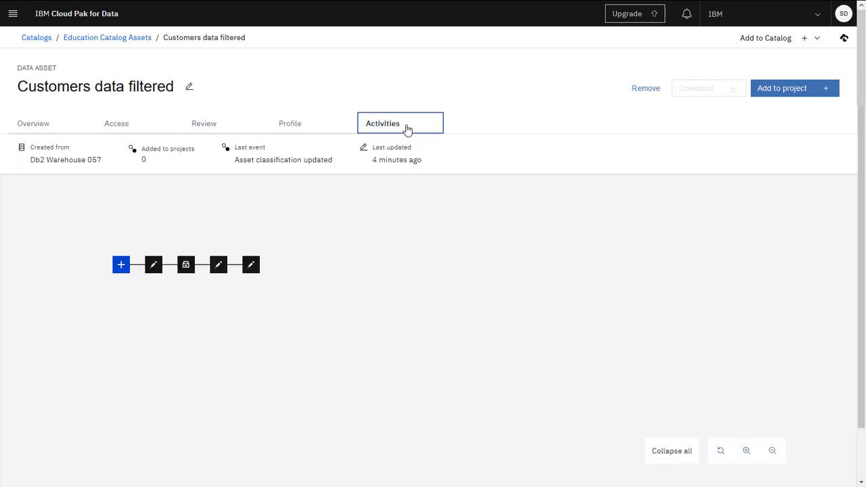
left_click(122, 265)
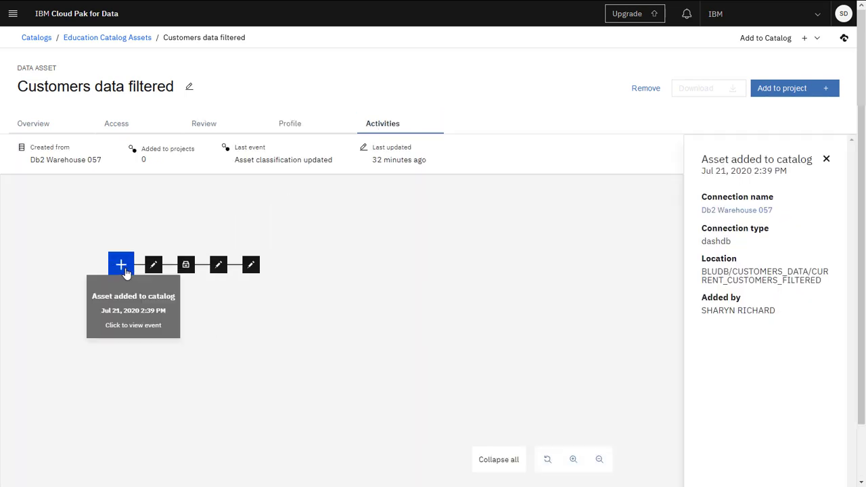
left_click(153, 270)
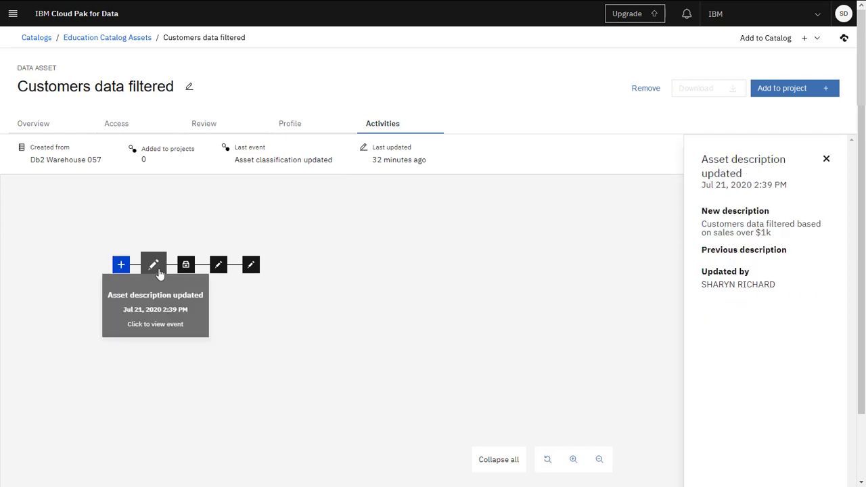
left_click(184, 267)
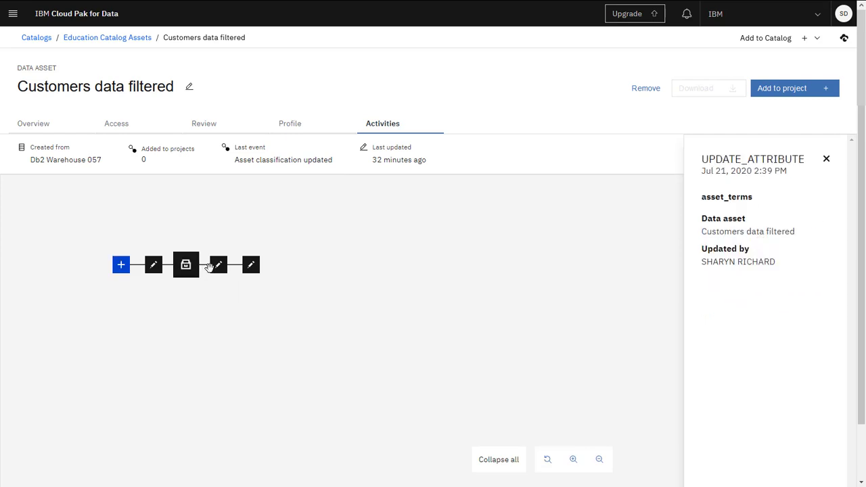
left_click(216, 272)
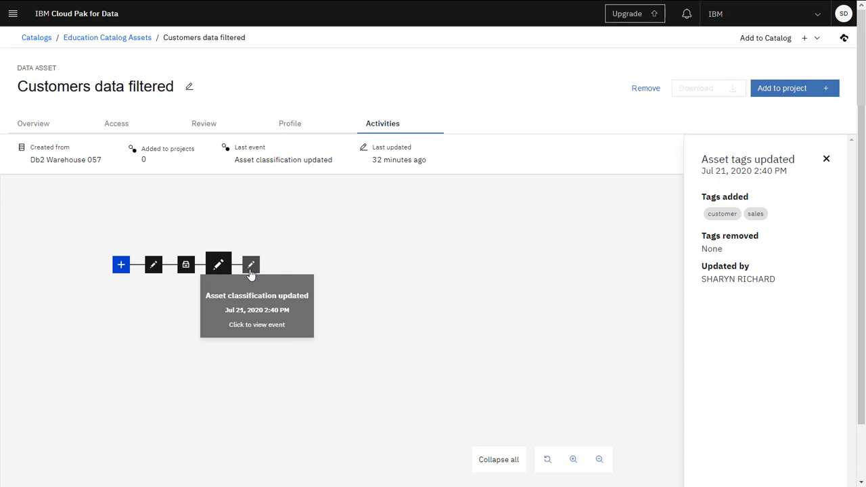
left_click(249, 271)
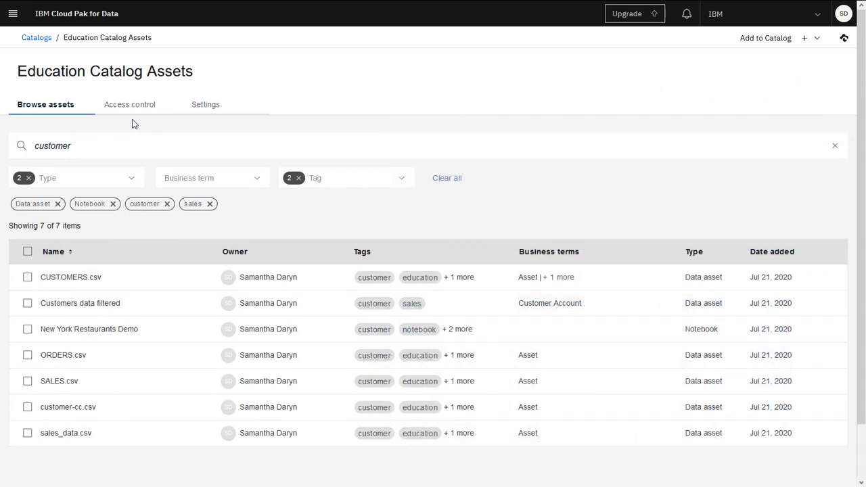
Review the access control of Education Catalog Assets, including the options for adding a collaborator, and open the catalog's settings
left_click(133, 113)
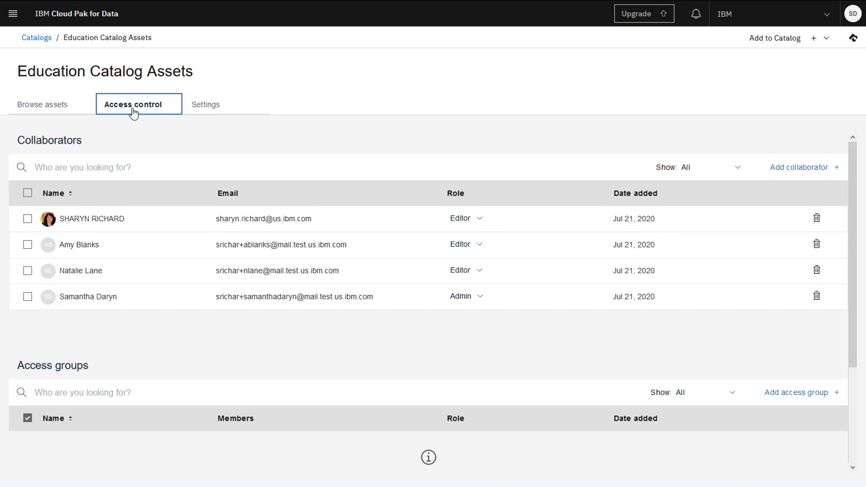
left_click(780, 171)
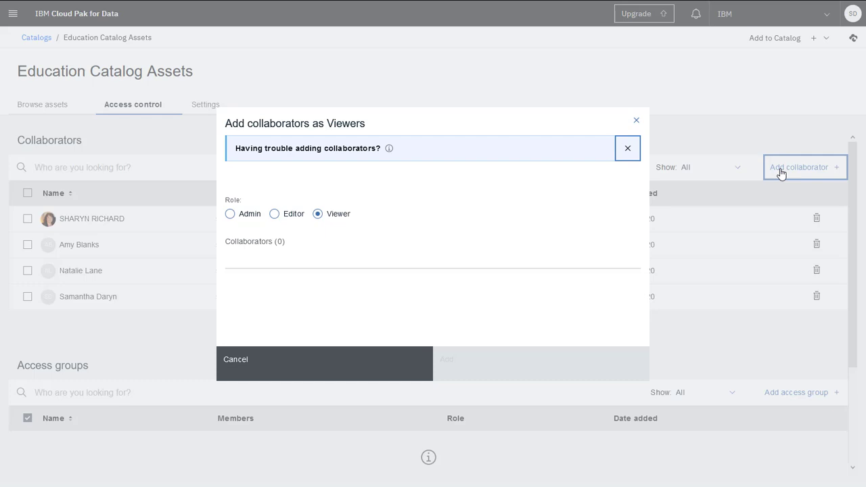
left_click(636, 120)
left_click(202, 106)
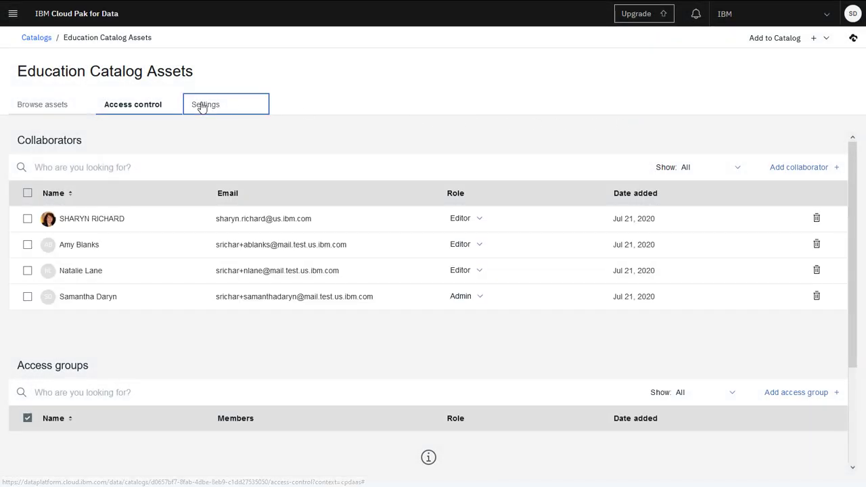